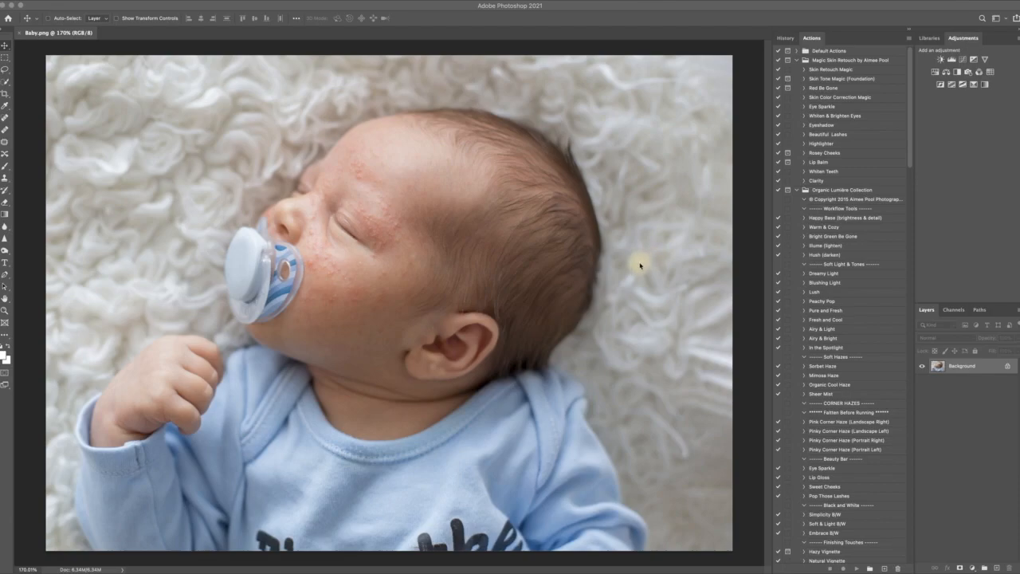
Run the Skin Retouch Magic action and brush white on the Layer 1 mask over the baby's blotchy facial skin.
left_click(823, 70)
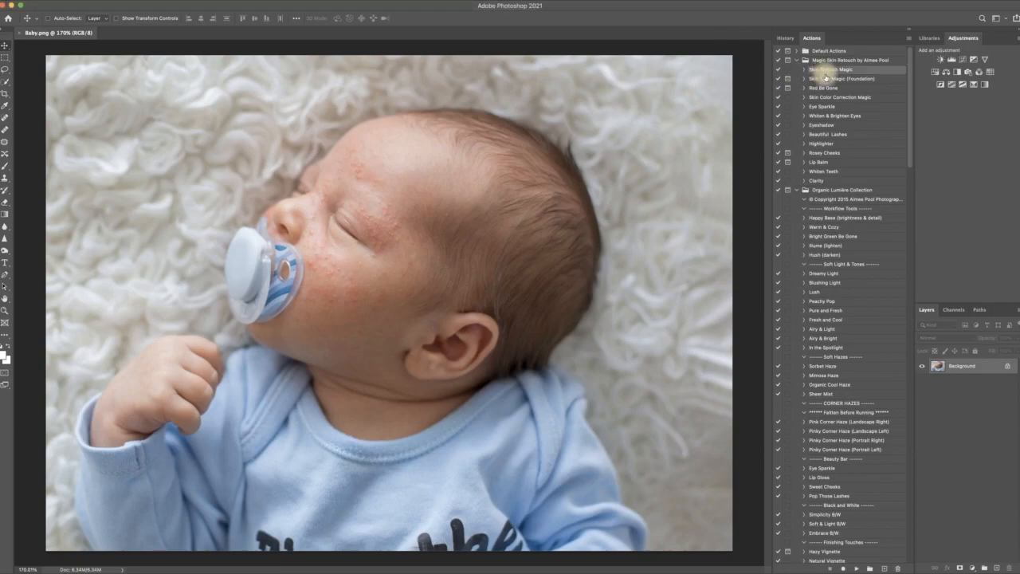
left_click(856, 567)
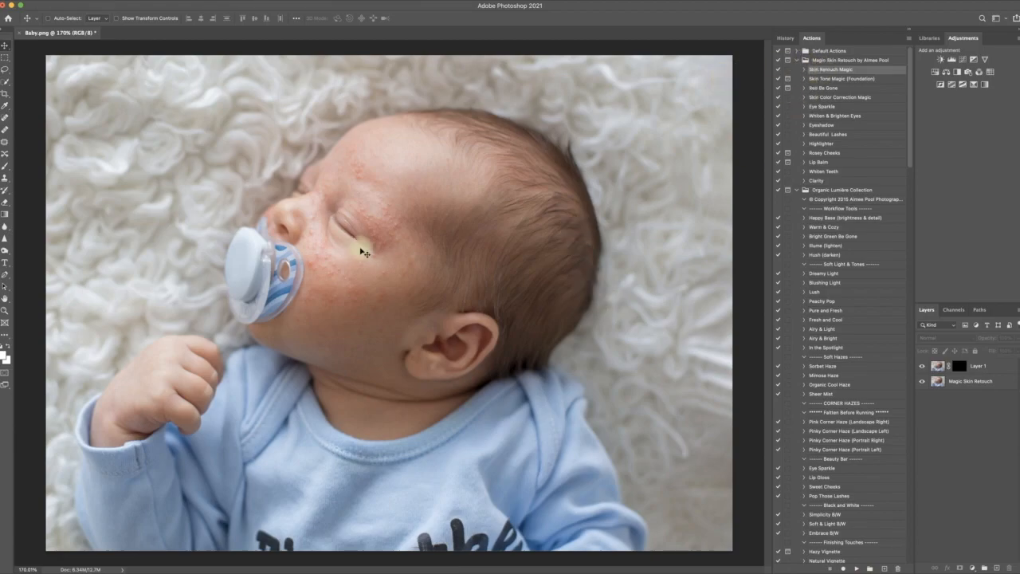
left_click(7, 166)
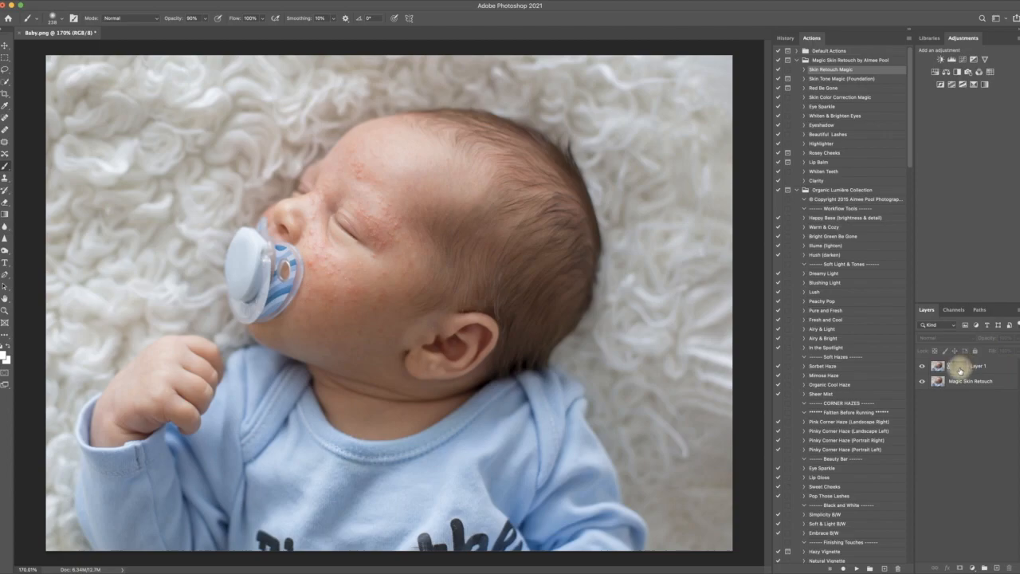
left_click(960, 369)
left_click_drag(404, 183, 338, 184)
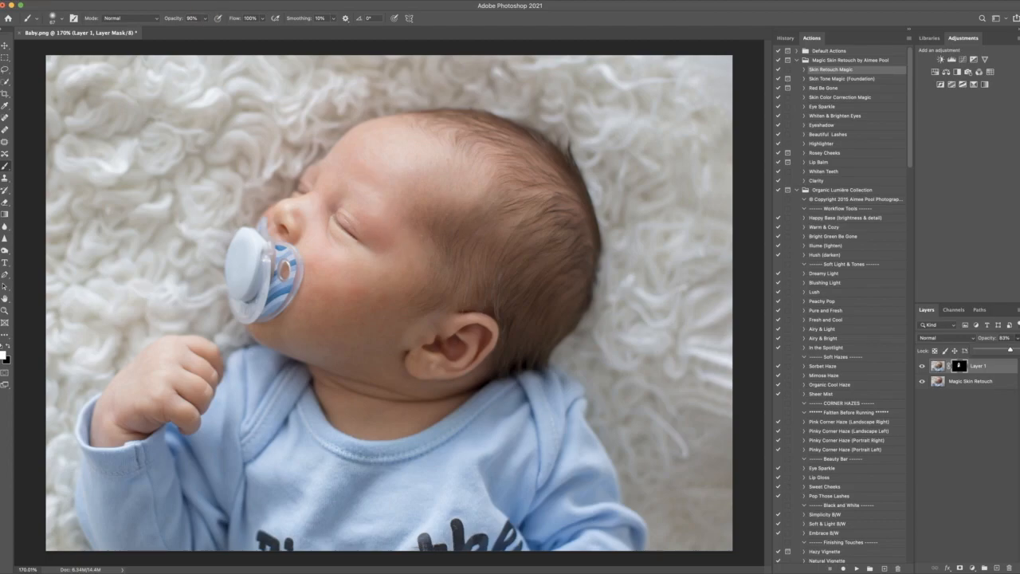
Flatten the image and run the Skin Tone Magic (Foundation) action, continuing past its message.
left_click(64, 2)
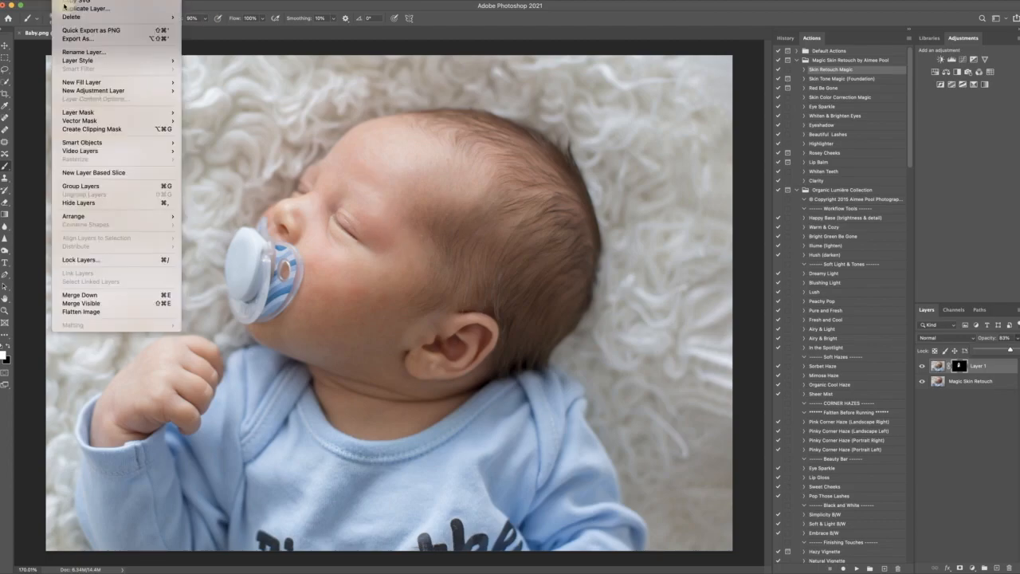
left_click(94, 312)
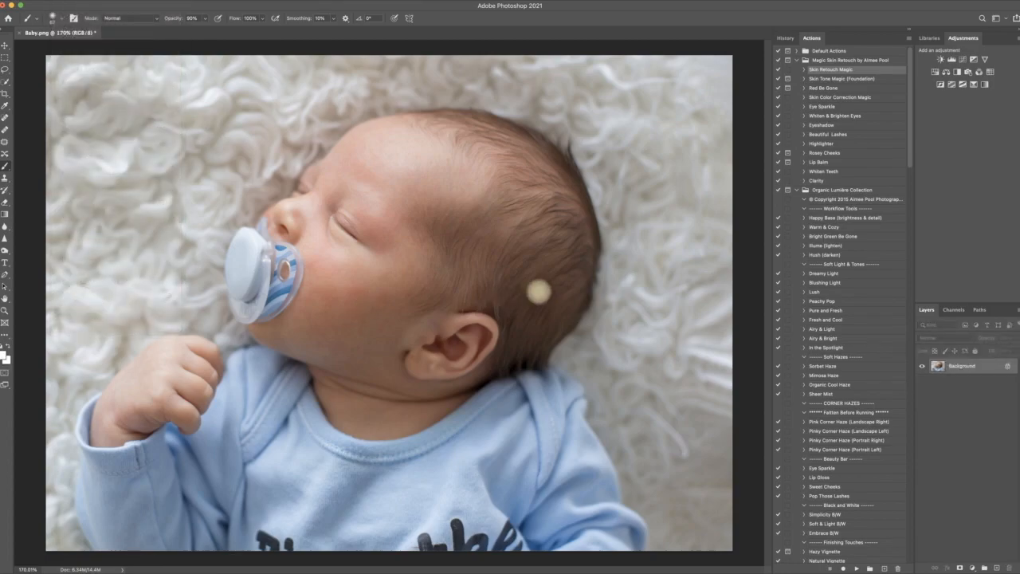
left_click(846, 79)
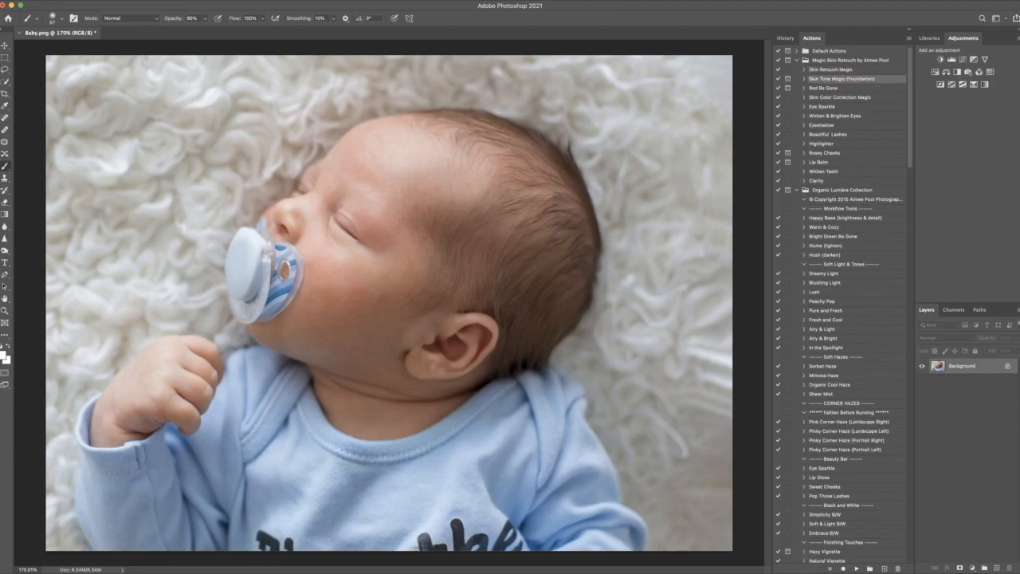
left_click(858, 568)
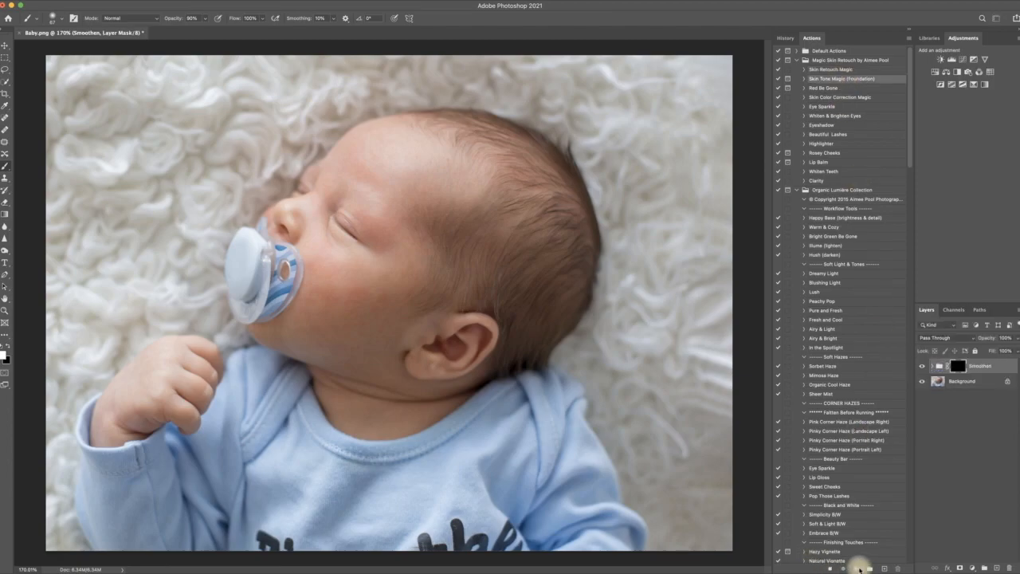
left_click(537, 192)
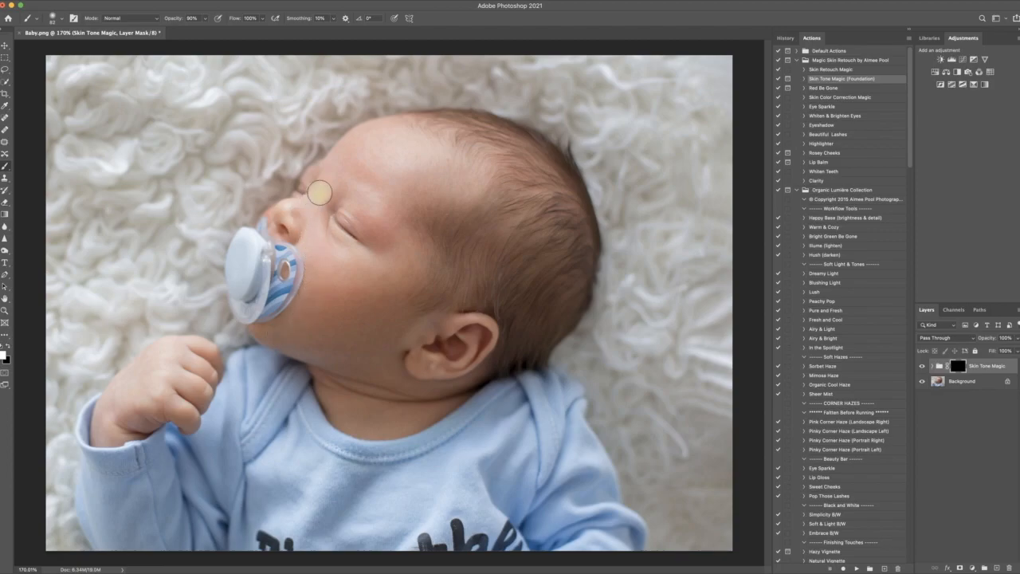
Paint the Skin Tone Magic mask over the baby's forehead and cheek, and toggle the group's visibility to compare before and after.
mouse_move(415, 164)
left_mouse_down()
mouse_move(373, 164)
mouse_move(426, 164)
mouse_move(364, 344)
mouse_move(295, 345)
mouse_move(317, 274)
mouse_move(305, 220)
mouse_move(342, 262)
mouse_move(339, 228)
mouse_move(385, 276)
mouse_move(347, 188)
mouse_move(388, 252)
mouse_move(335, 173)
mouse_move(360, 141)
mouse_move(314, 204)
mouse_move(343, 270)
mouse_move(369, 296)
mouse_move(346, 326)
mouse_move(288, 329)
left_mouse_up()
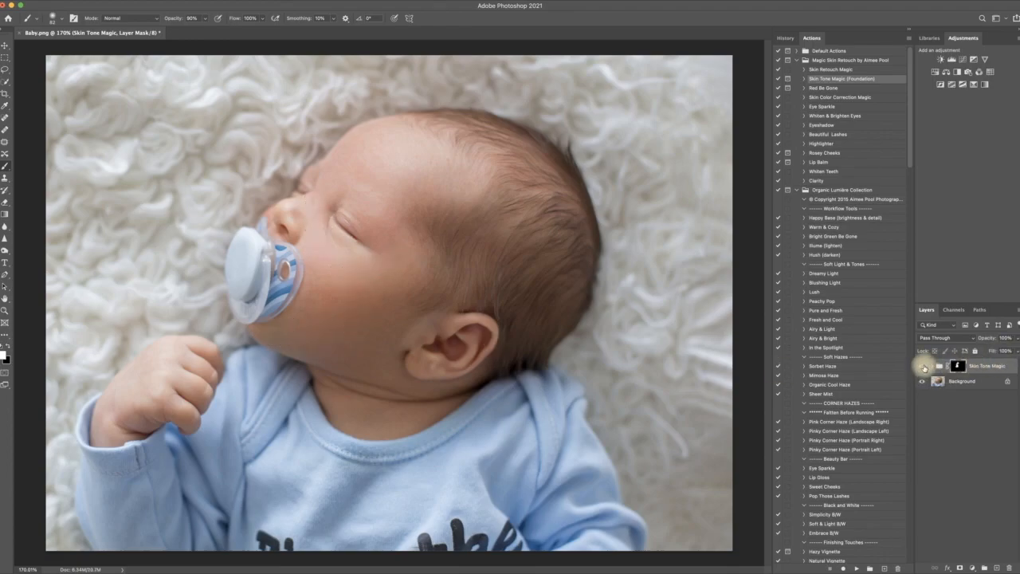
left_click(924, 367)
left_click(924, 367)
left_click(923, 366)
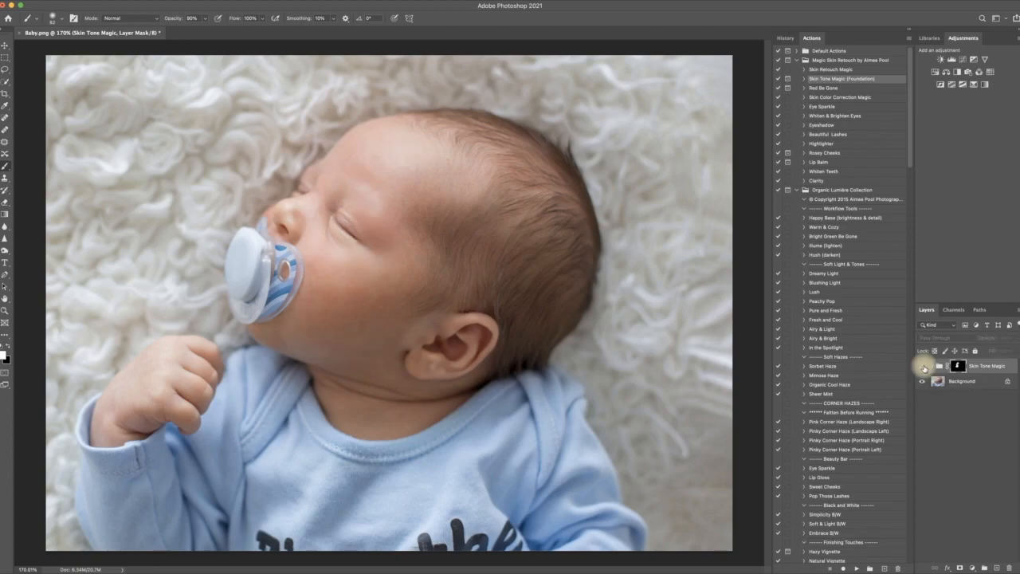
left_click(924, 366)
left_click(923, 366)
left_click(923, 367)
Set the Skin Tone Magic group's opacity to 100% and flatten the image.
left_click(1015, 338)
left_click_drag(1007, 352, 1017, 351)
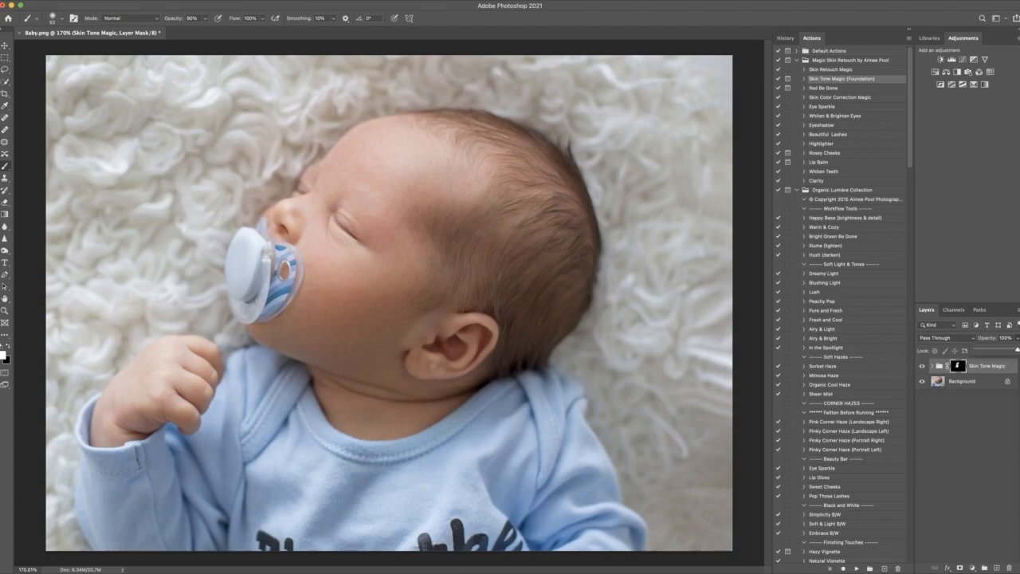
left_click(105, 312)
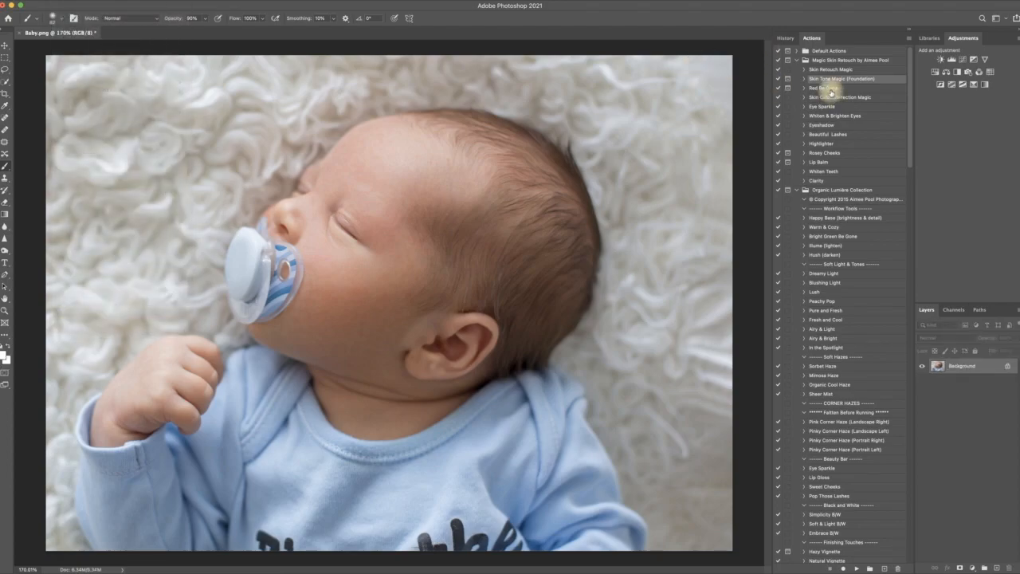
Run the Red Be Gone action and select the layer mask of its adjustment layer for painting.
left_click(829, 90)
left_click(857, 568)
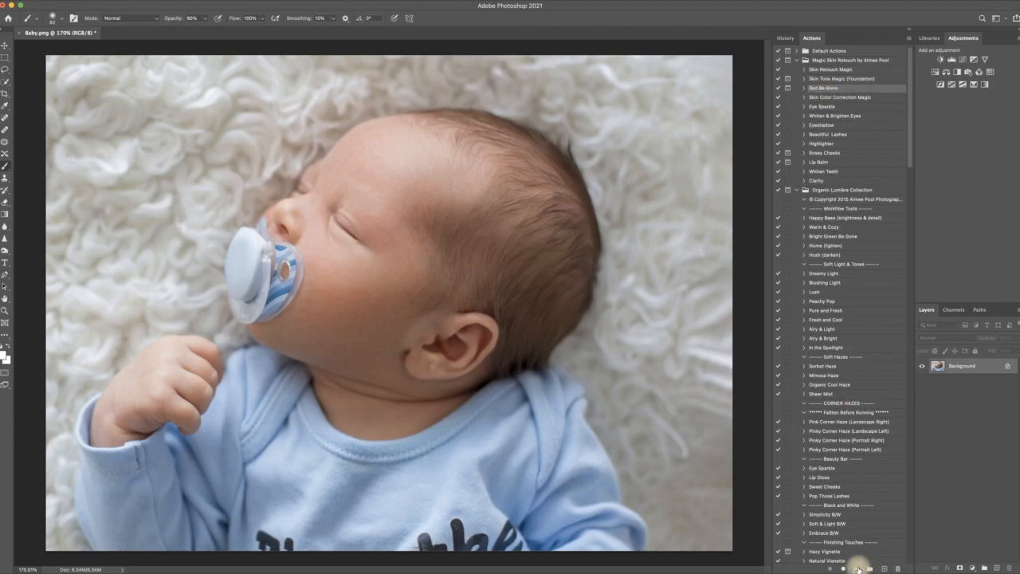
left_click(518, 192)
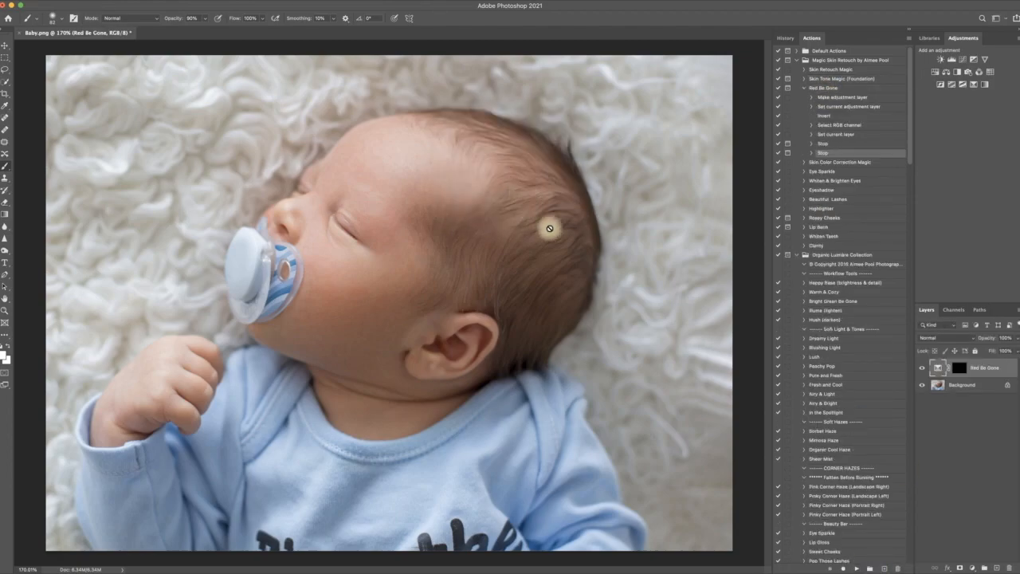
left_click(960, 368)
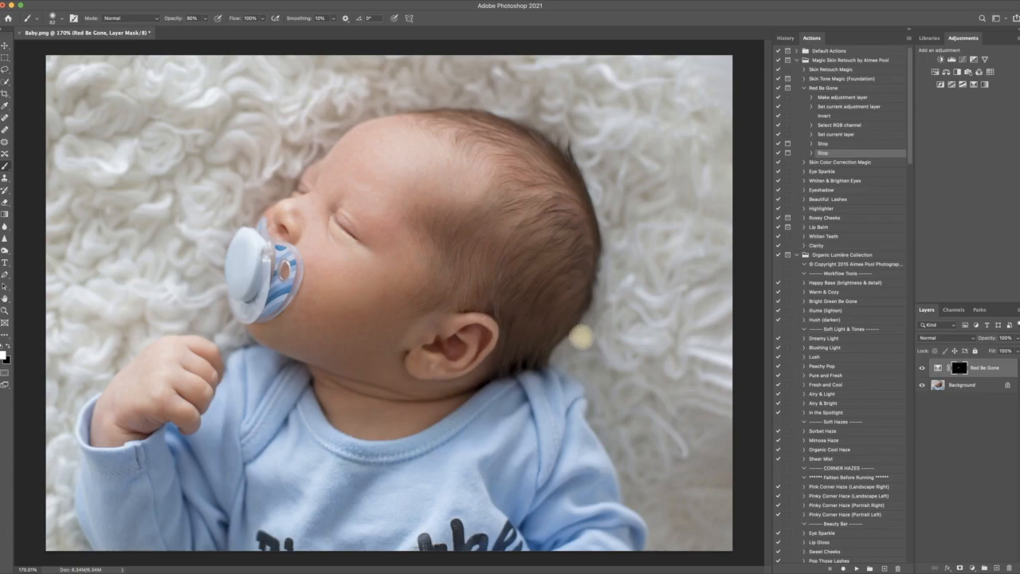
Undo the last brush stroke on the Red Be Gone mask and repaint the reddish cheek with the brush opacity lowered to 40%.
left_click(18, 0)
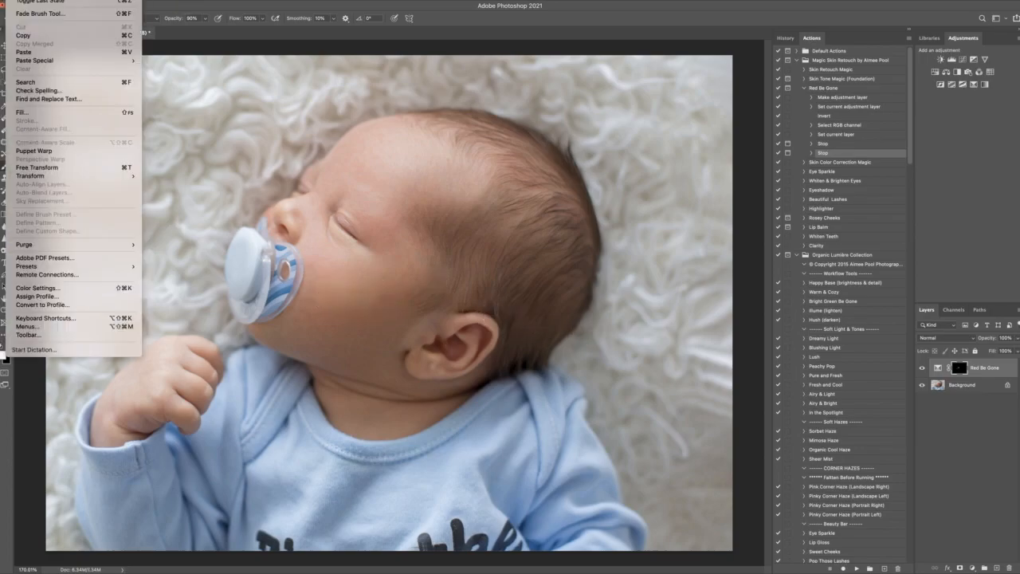
key("super+z")
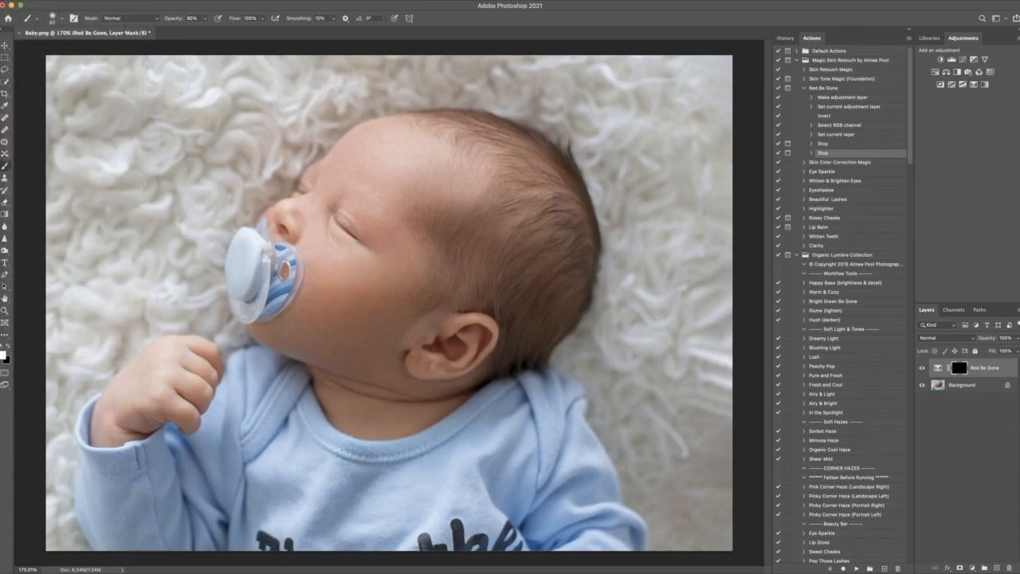
left_click_drag(204, 18, 182, 34)
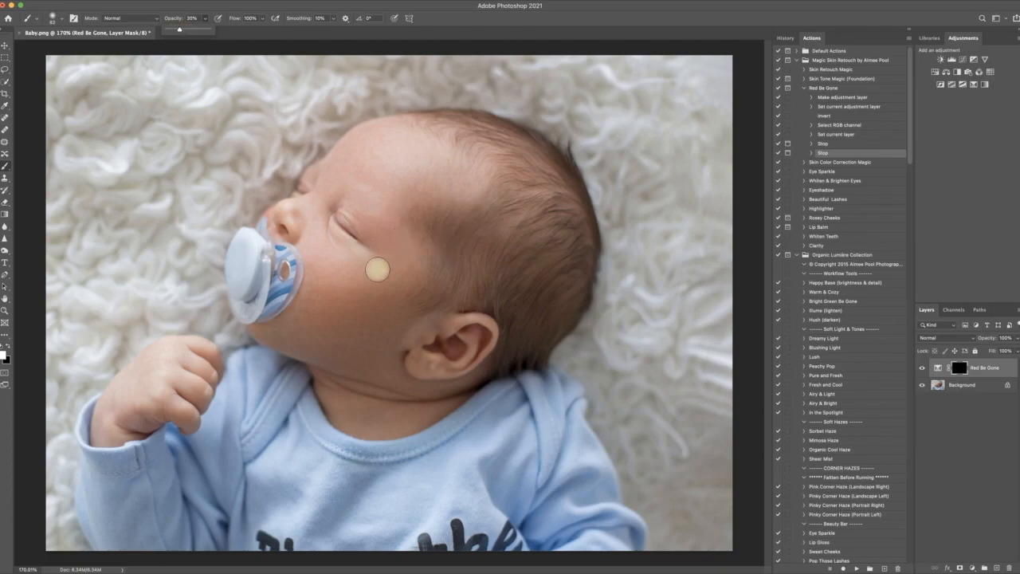
left_click_drag(317, 294, 372, 292)
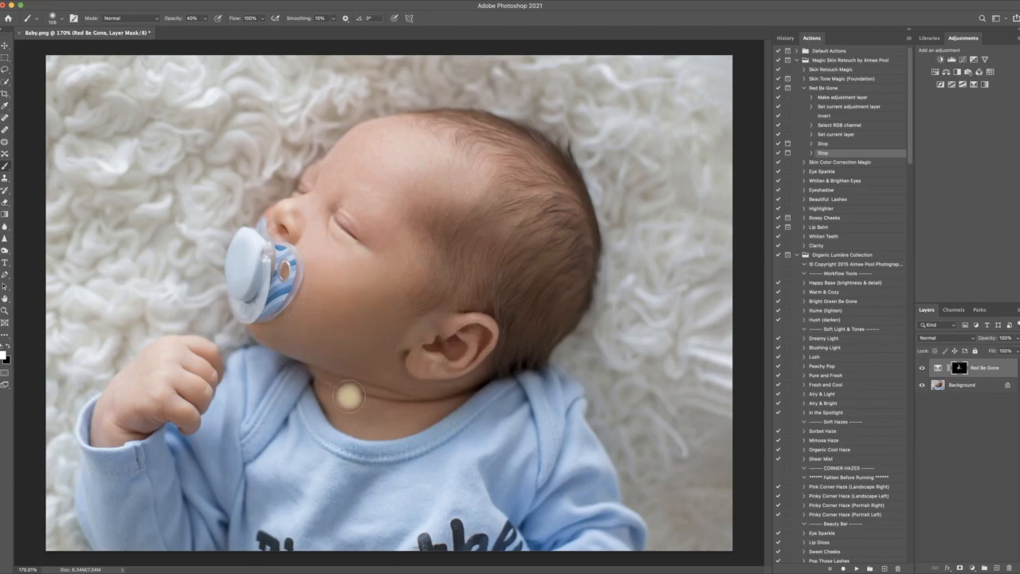
Refine the Red Be Gone mask on the face with a smaller 58 px brush, raising brush opacity to 60% and brush size to 115 px.
mouse_move(273, 209)
left_mouse_down("ctrl+alt")
mouse_move(233, 216)
mouse_move(251, 208)
left_mouse_up("ctrl+alt")
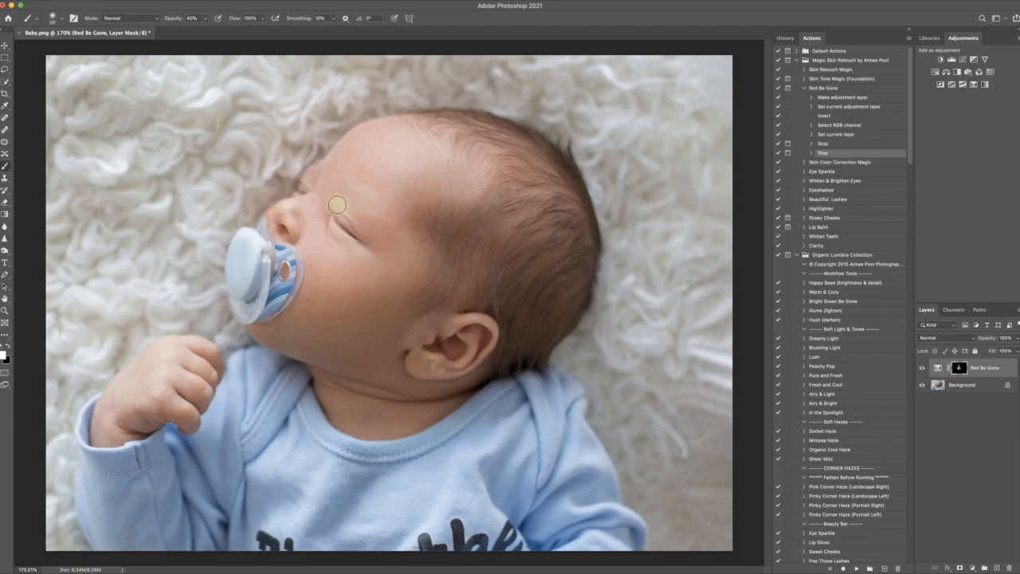
key("6")
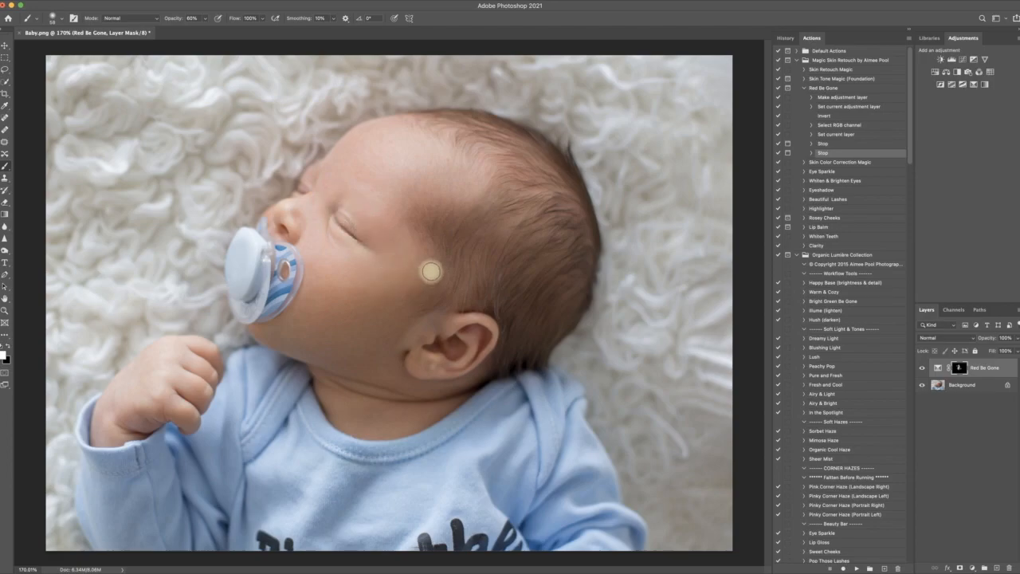
left_click_drag(413, 246, 432, 246, "ctrl+alt")
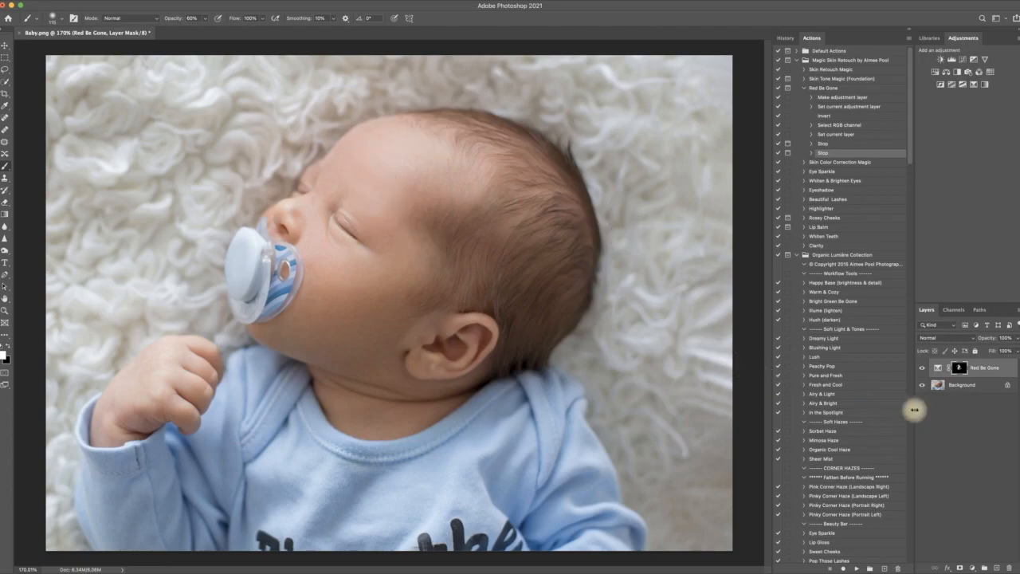
Compare the photo with and without the Red Be Gone layer and flatten the image.
left_click(922, 369)
left_click(68, 1)
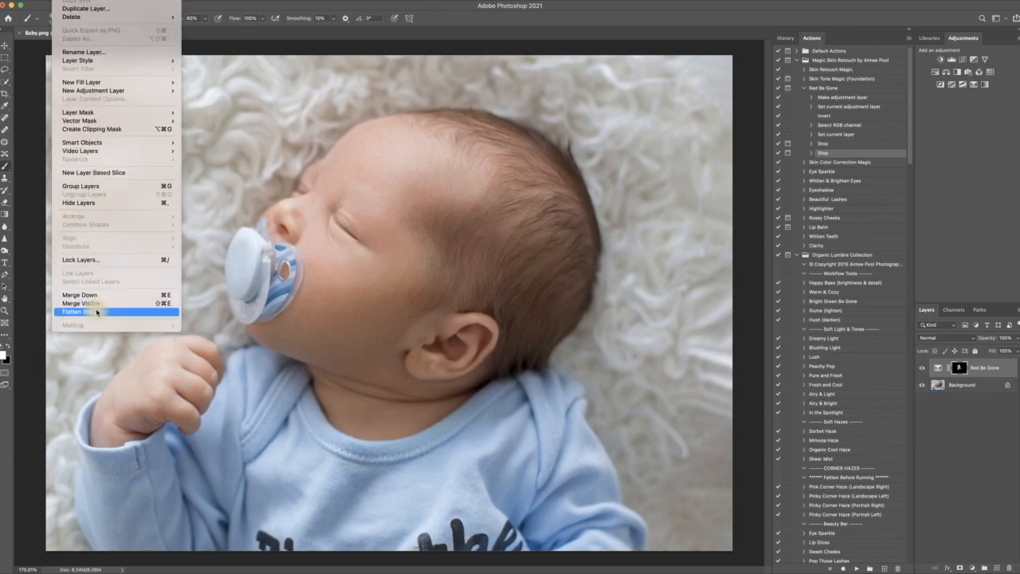
left_click(80, 312)
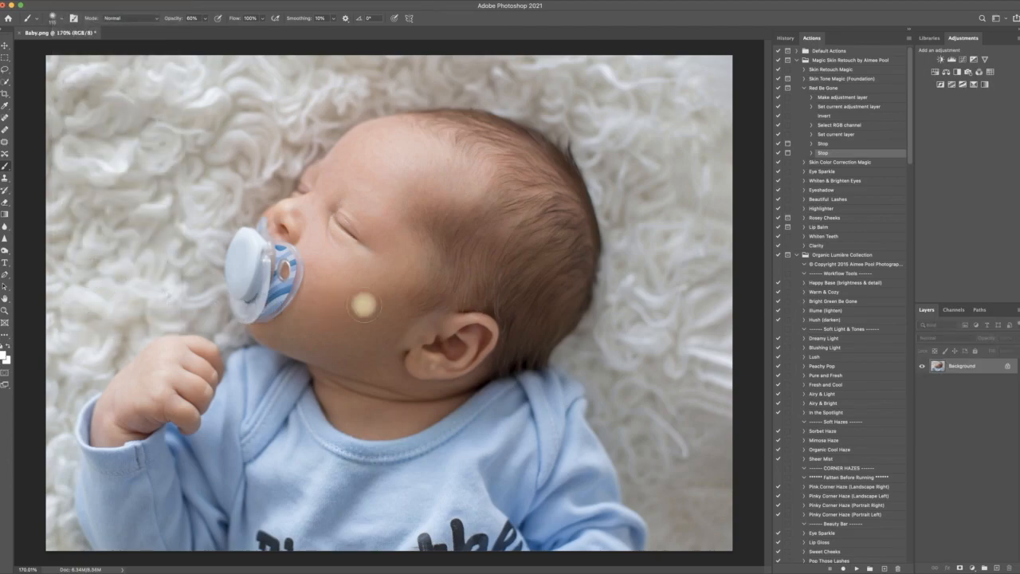
Compare the original Baby.png snapshot with the last Flatten Image state in the history twice, ending on the retouched state.
left_click(786, 39)
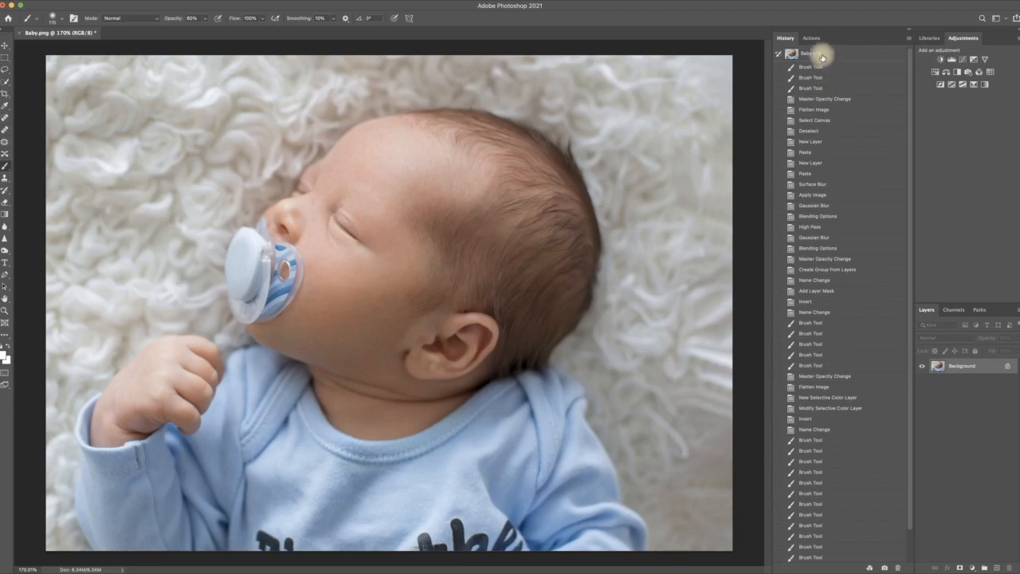
left_click(821, 55)
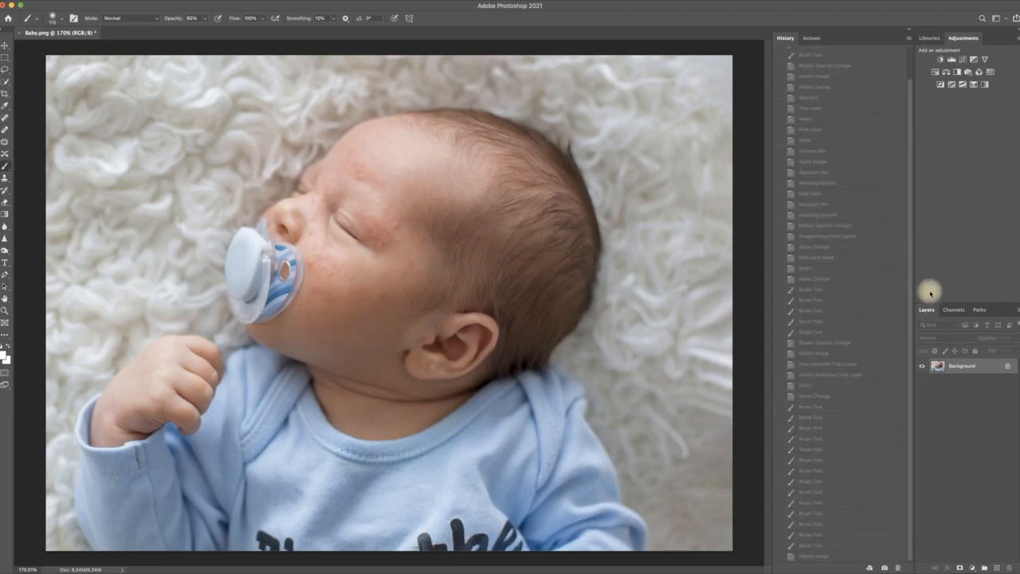
left_click(823, 556)
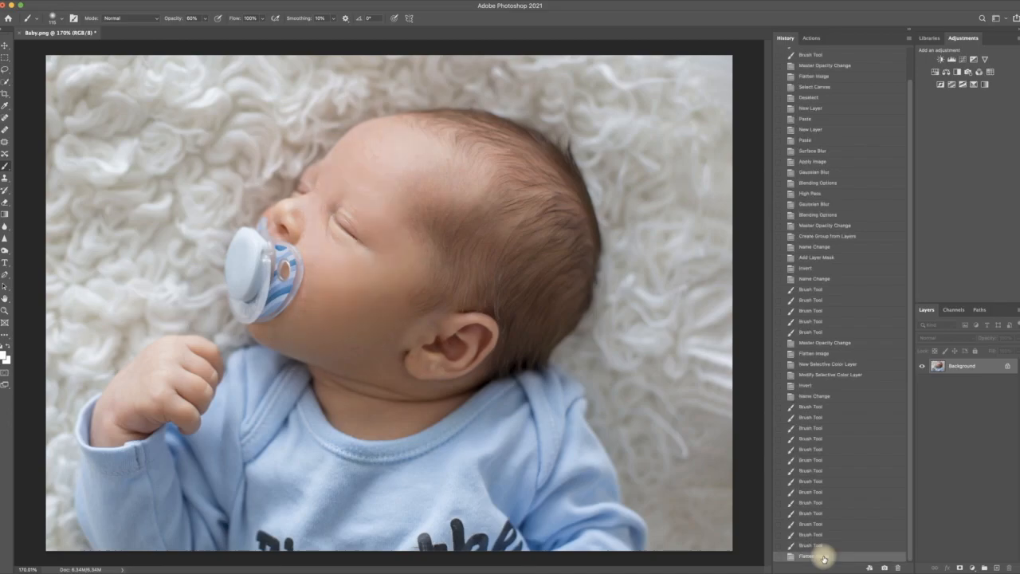
scroll(813, 258, "up", 2)
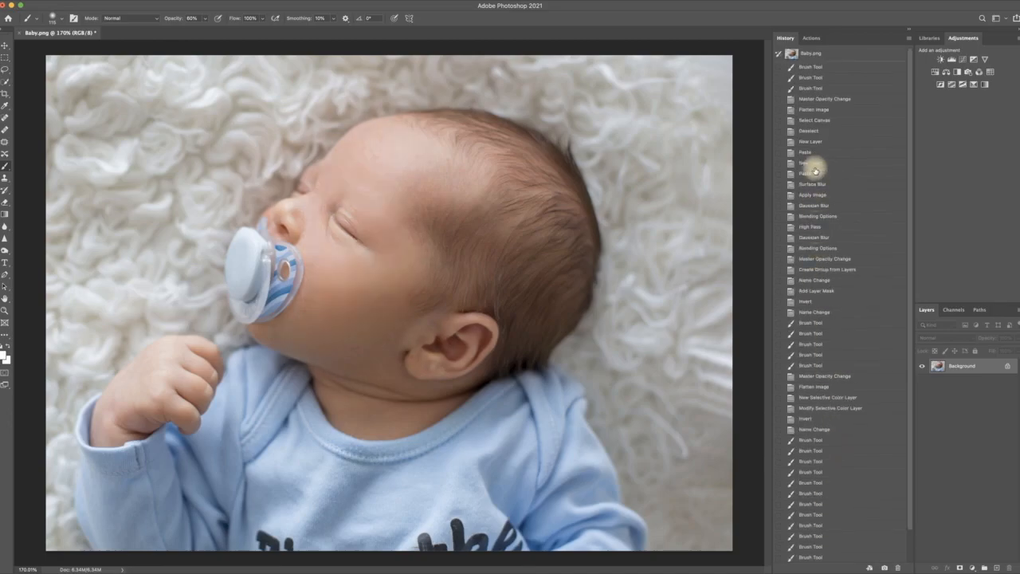
left_click(815, 55)
scroll(827, 550, "down", 2)
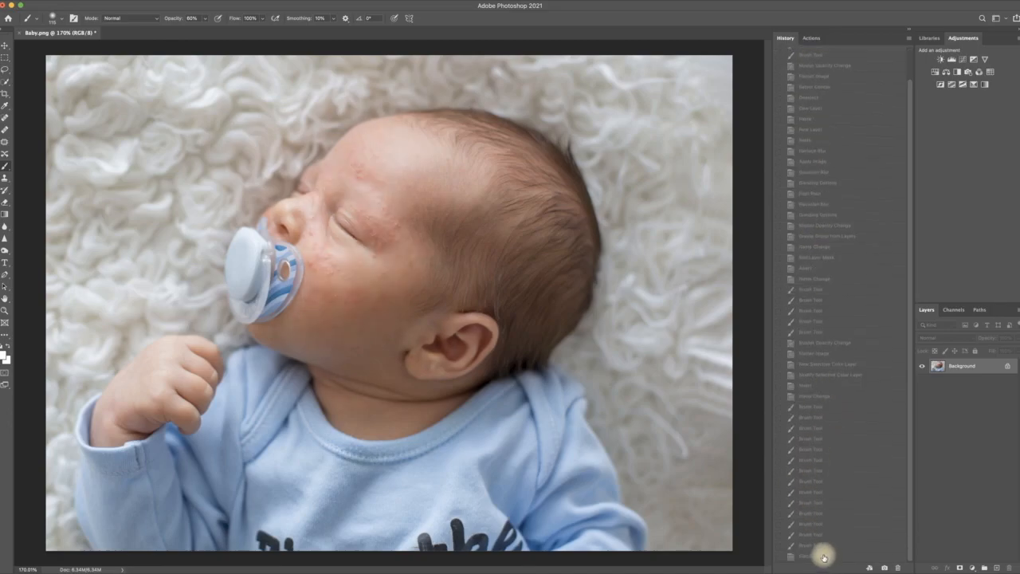
left_click(823, 556)
Return to the list of actions and collapse the expanded Red Be Gone action.
left_click(811, 37)
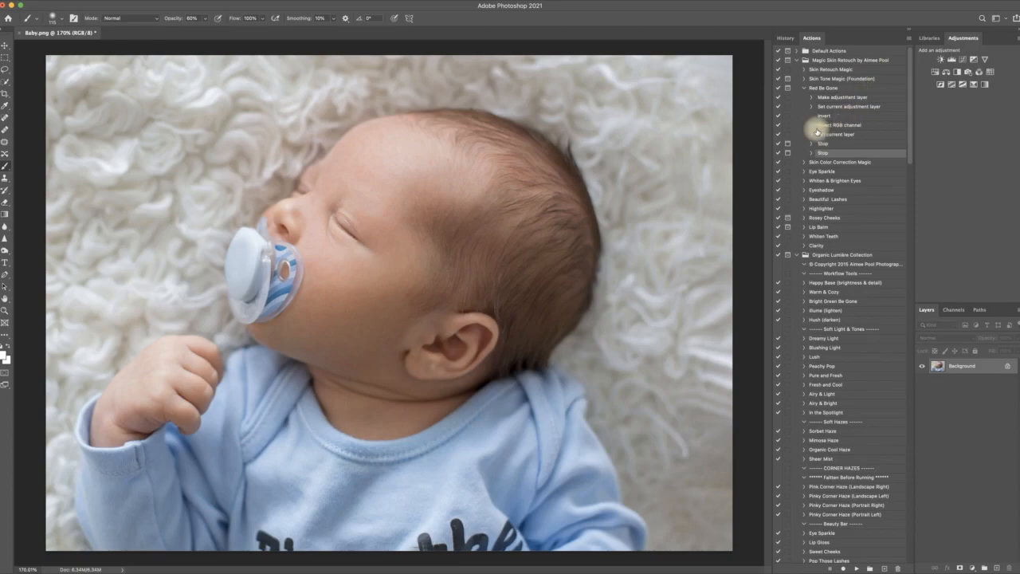
left_click(803, 88)
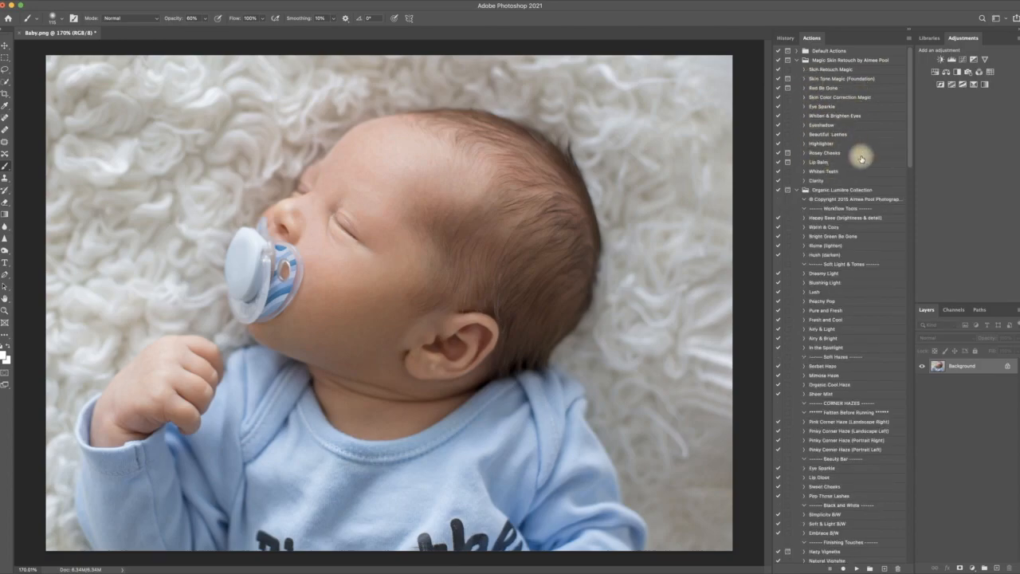